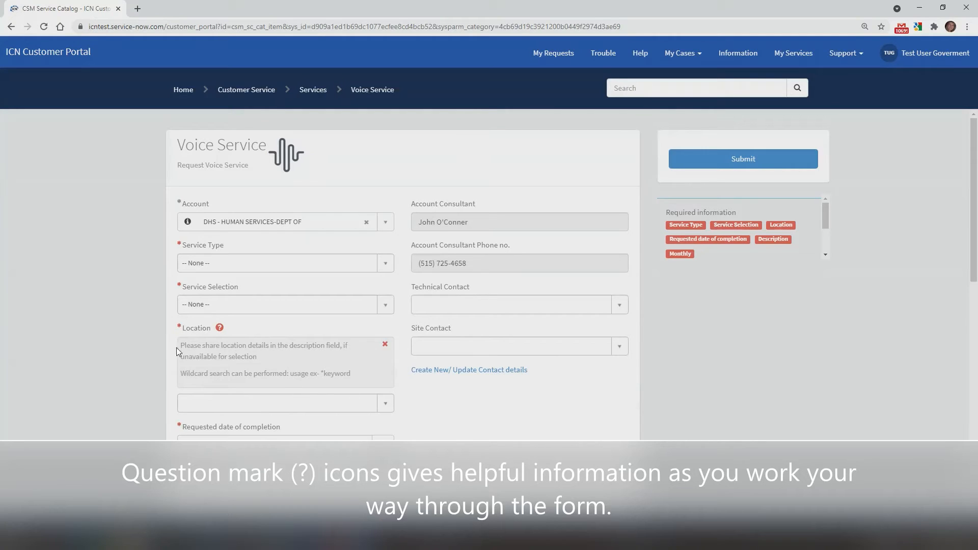
Step: Hide the help text of the Location field and show it again
left_click(220, 330)
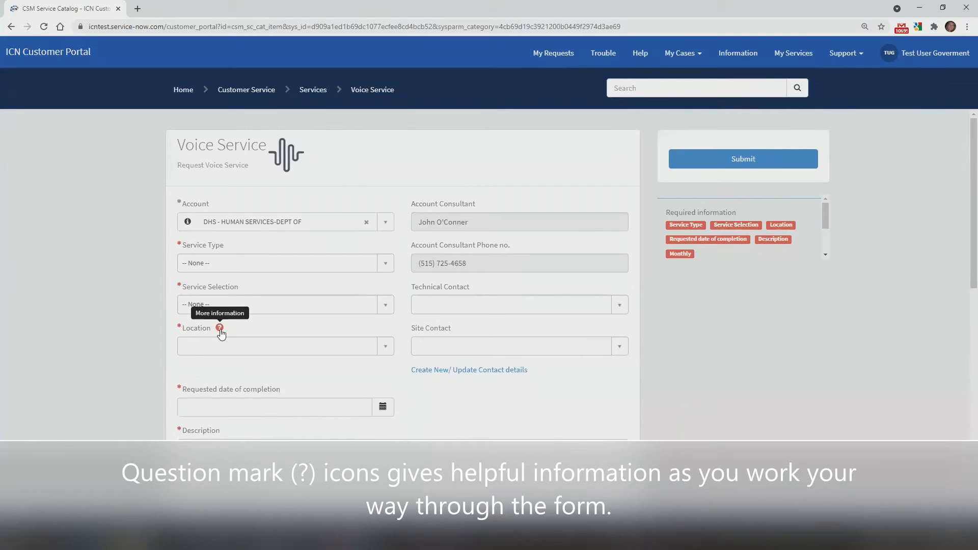
left_click(220, 331)
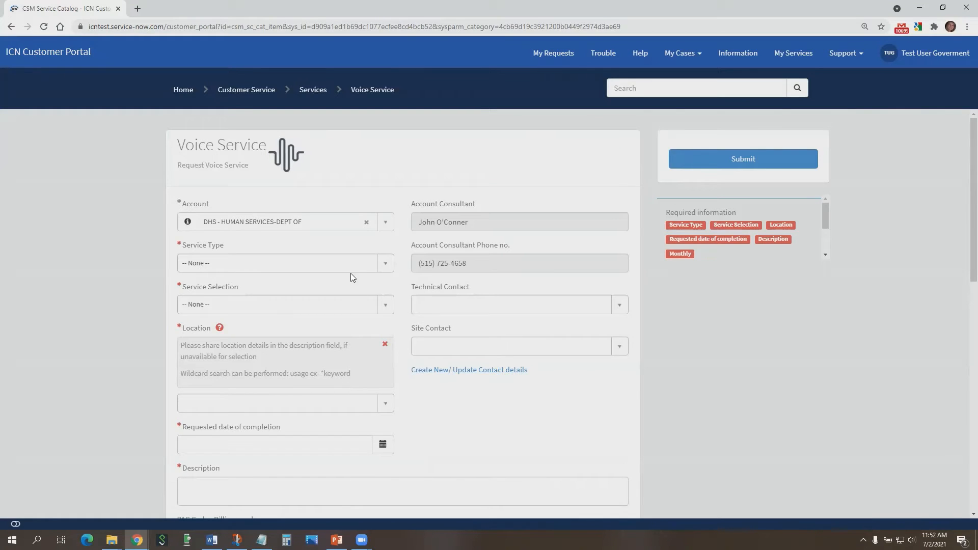
Step: Set the request's Service Type to Managed Voice and its Service Selection to Add
left_click(389, 269)
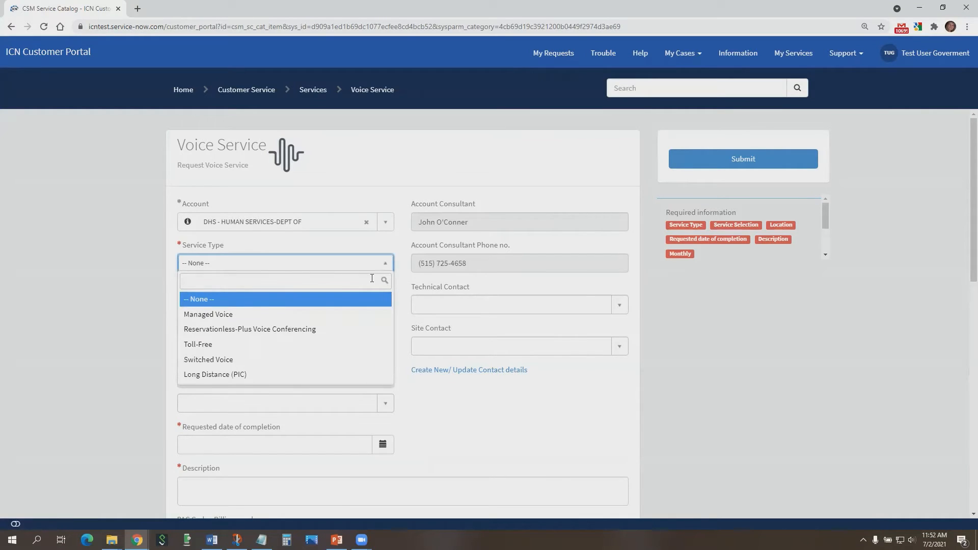
left_click(312, 319)
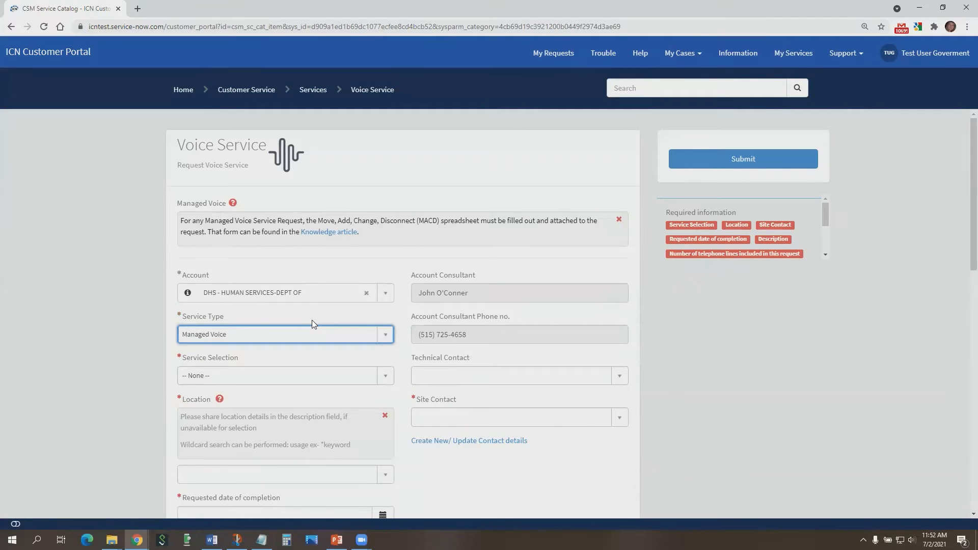
left_click(377, 376)
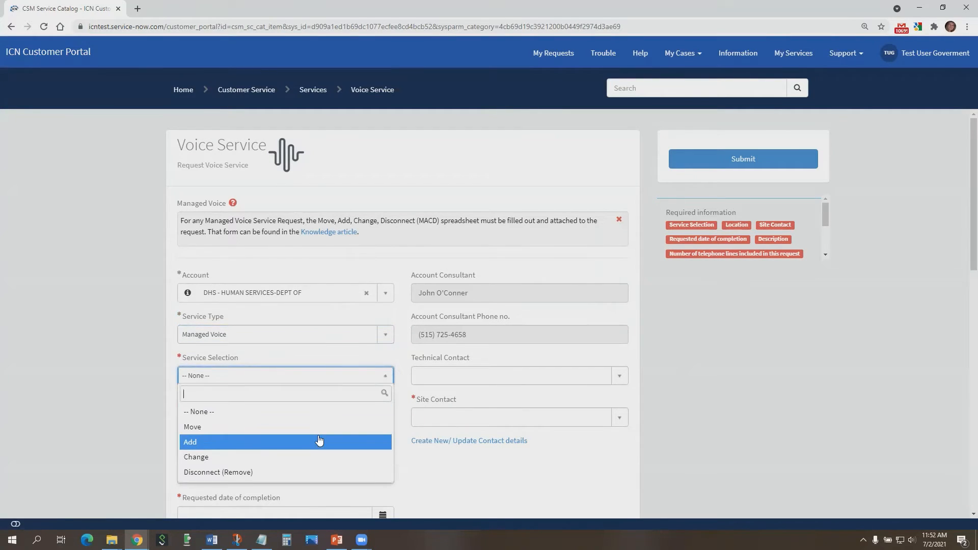
left_click(316, 429)
left_click(389, 377)
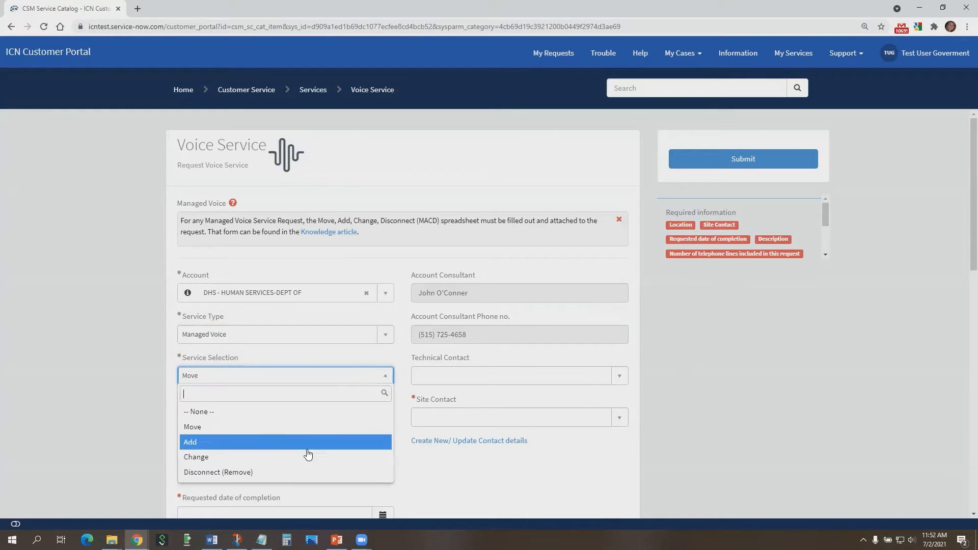
left_click(313, 444)
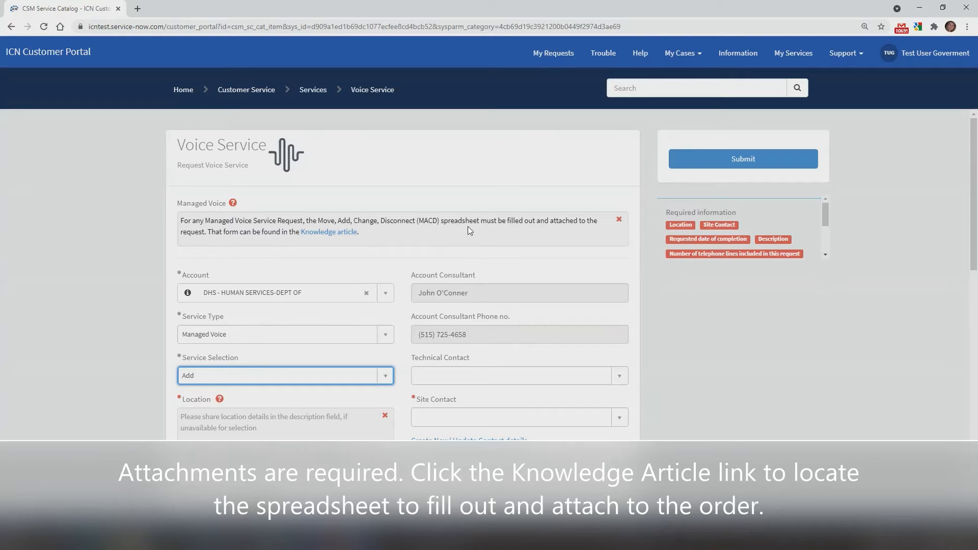
Step: Download MVS MACD Request Form 022521.xlsx from the Managed Voice knowledge article and return to the Voice Service form
left_click(322, 234)
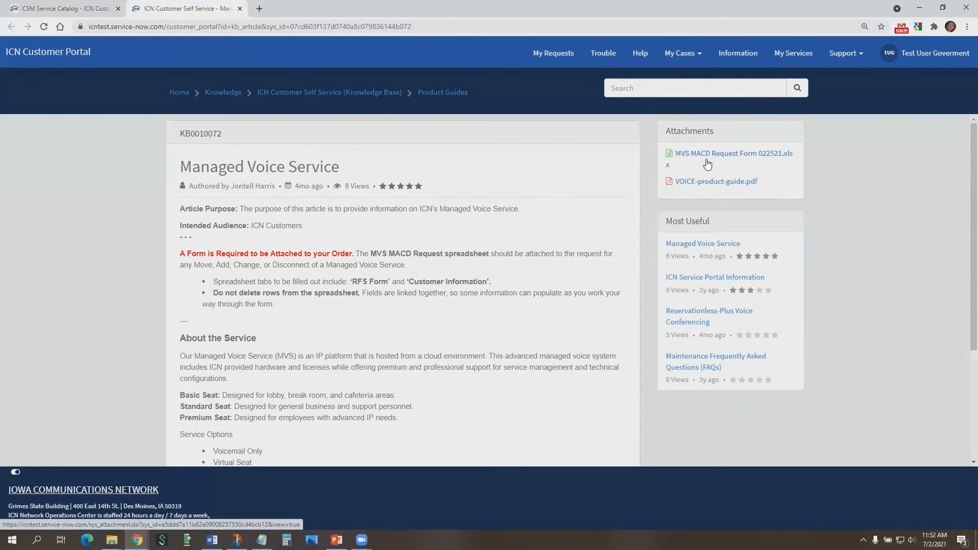
left_click(748, 160)
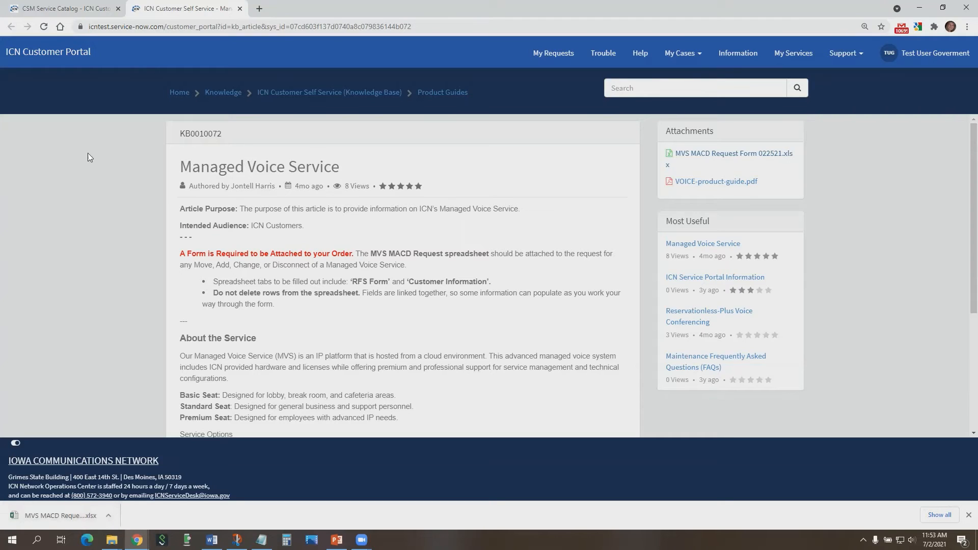
left_click(96, 7)
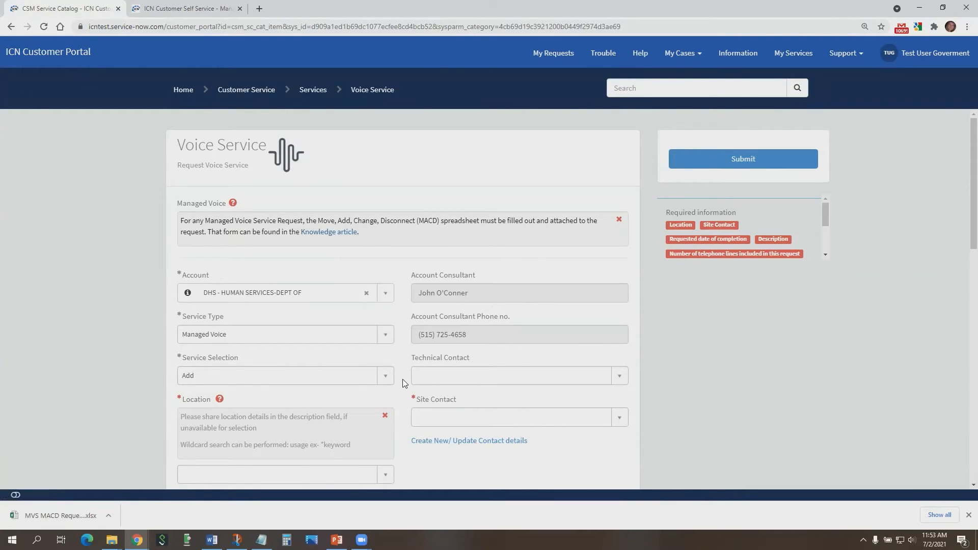
Step: Choose the DHS Monroe County site in Albia, ALBIIABA, as the request's Location
scroll(403, 382, "down", 2)
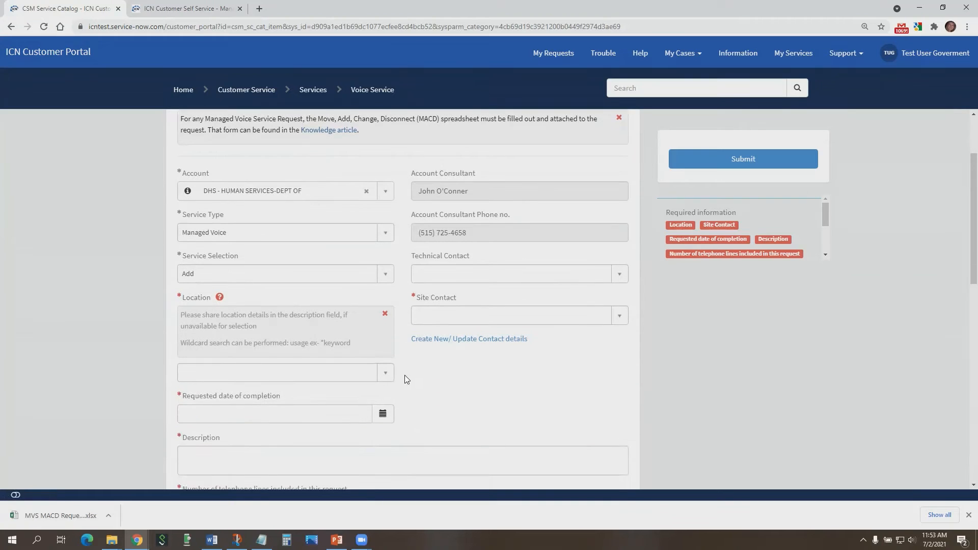
left_click(386, 374)
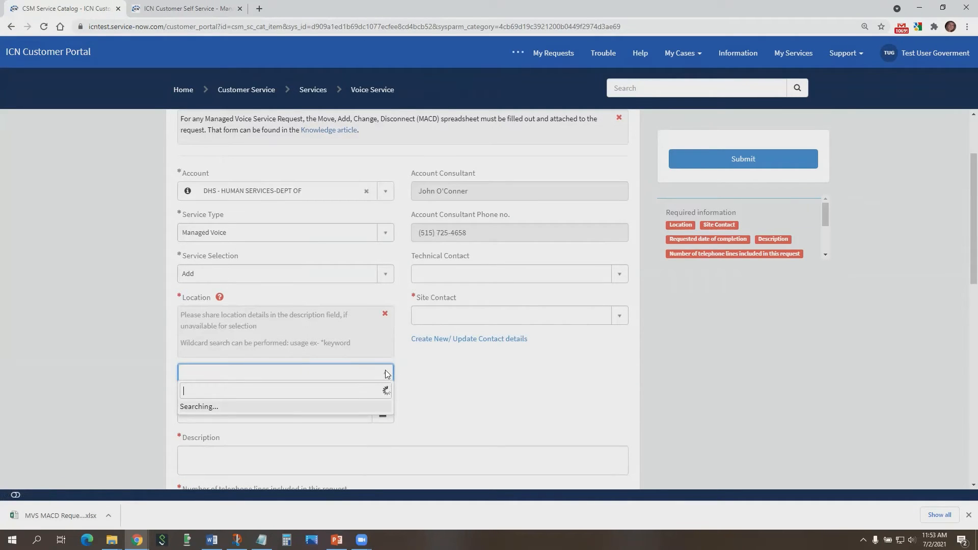
scroll(323, 319, "down", 2)
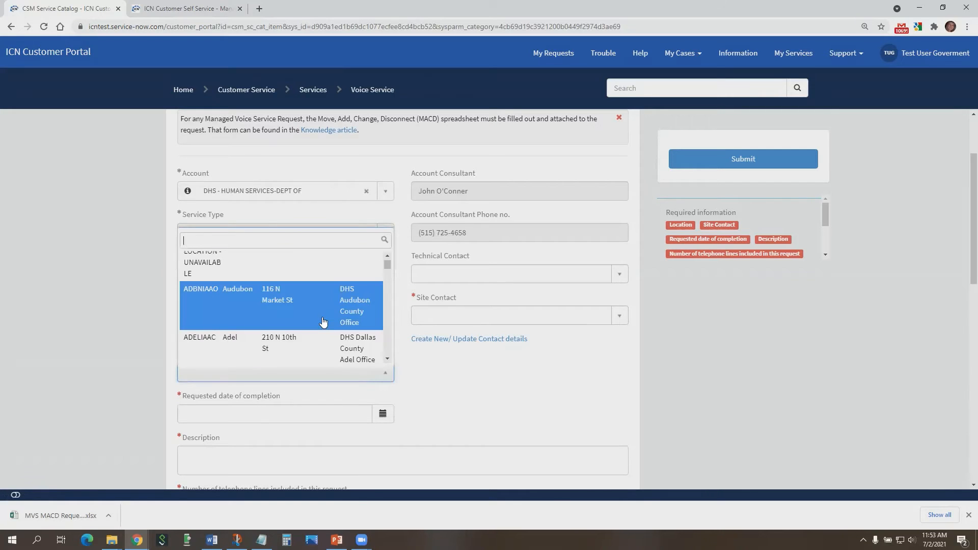
scroll(323, 321, "down", 5)
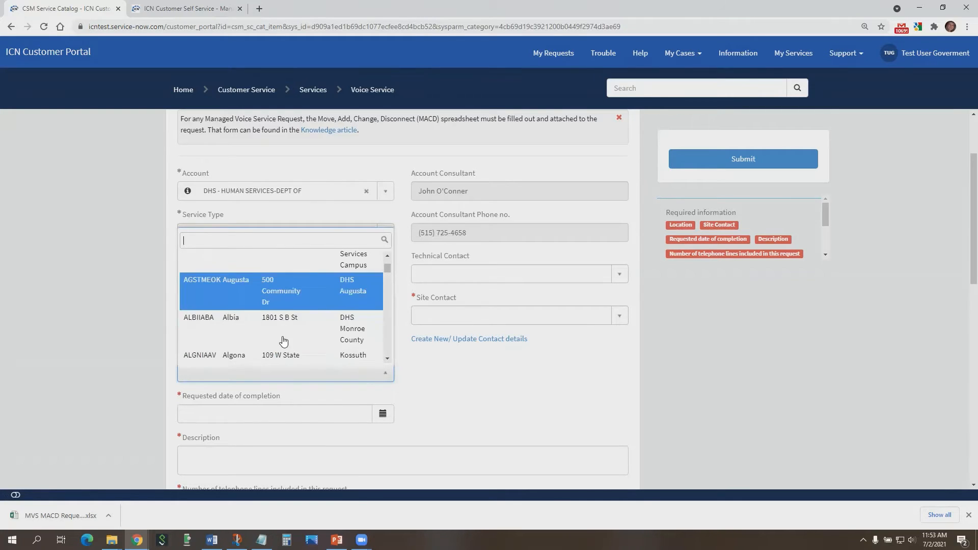
left_click(283, 339)
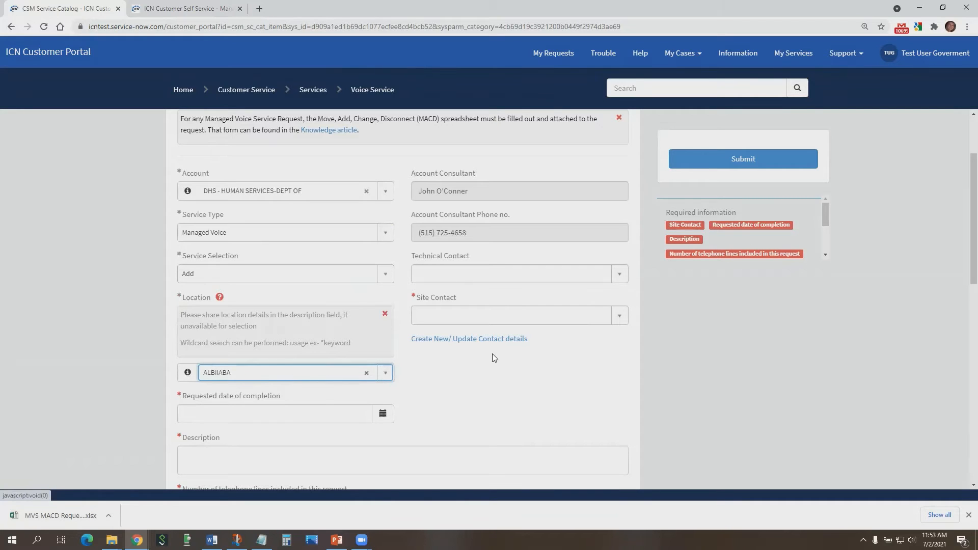
Step: Choose a person from the contact list as the request's Site Contact
left_click(620, 320)
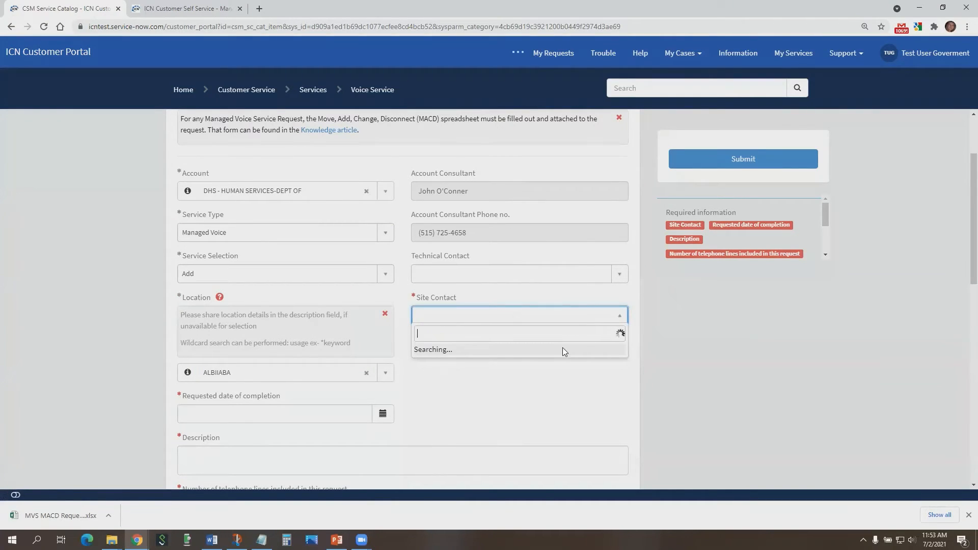
scroll(520, 407, "down", 3)
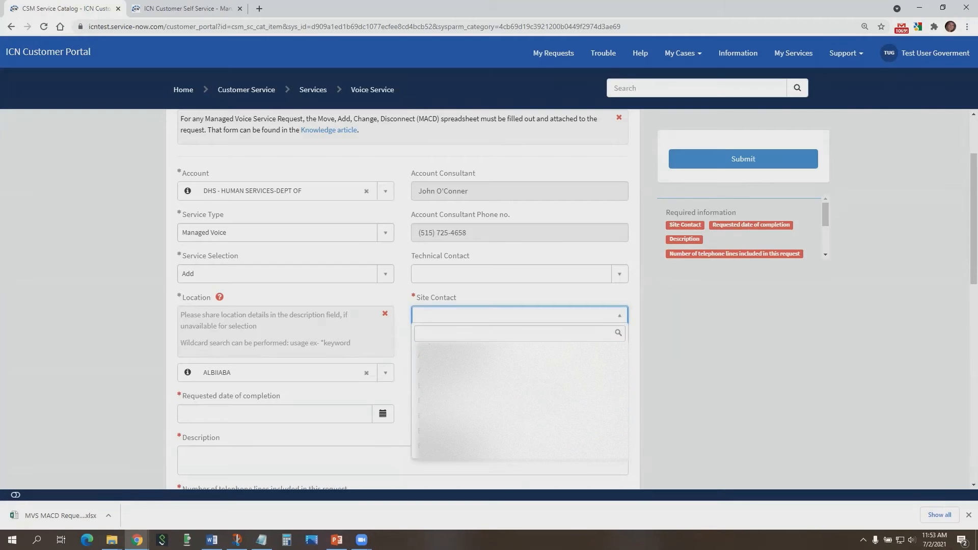
left_click(528, 414)
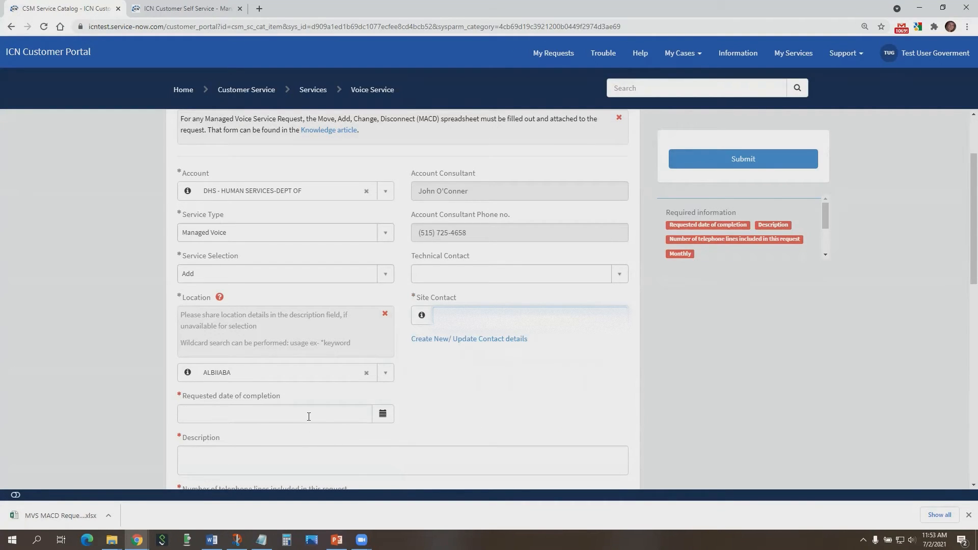
Step: Set the requested date of completion to July 16, 2021, and enter the description "Add phone line for new employee."
scroll(303, 411, "down", 2)
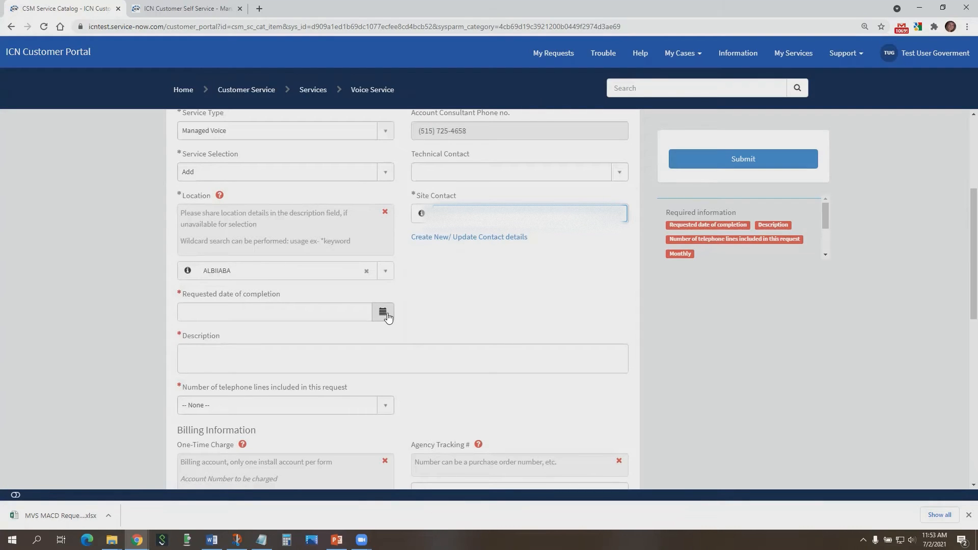
left_click(386, 315)
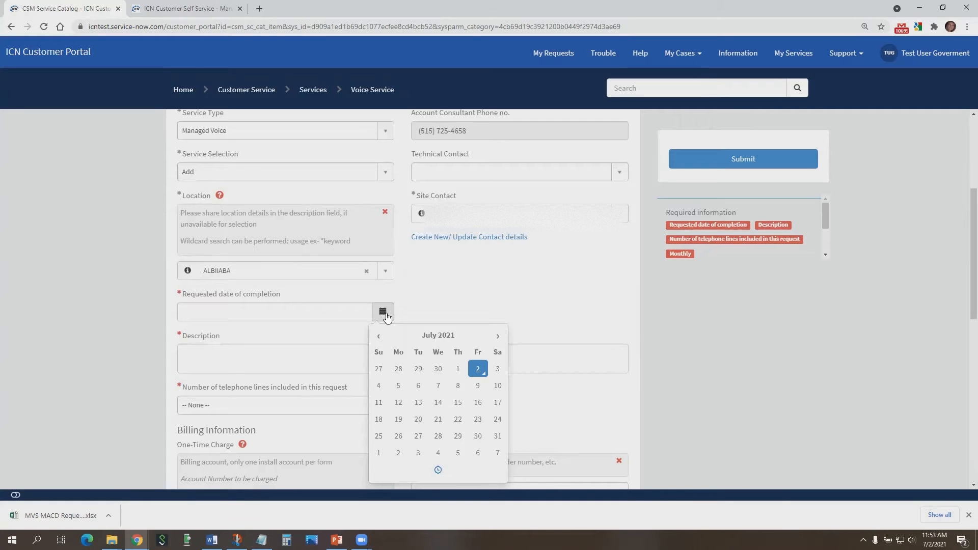
left_click(478, 402)
left_click(307, 362)
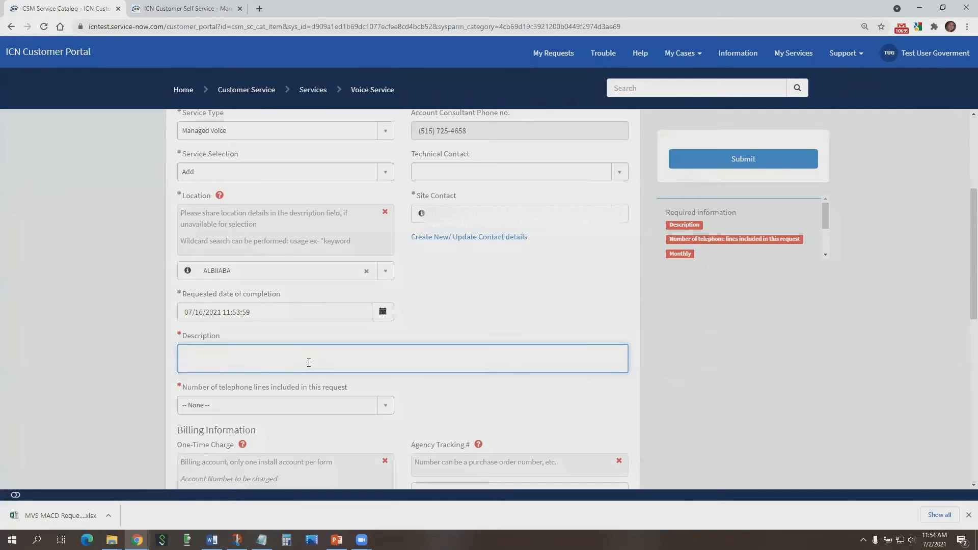
type("Add")
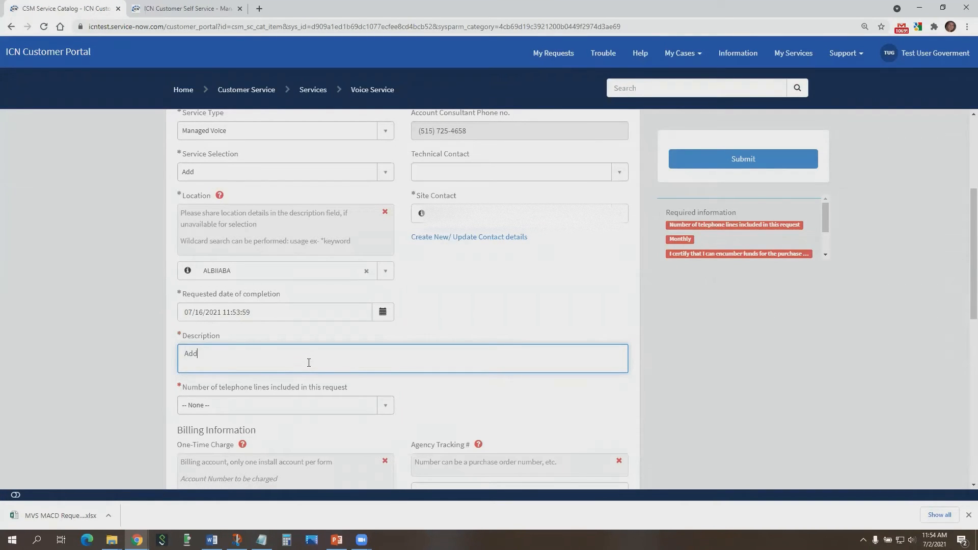
type(" phone line for new employee.")
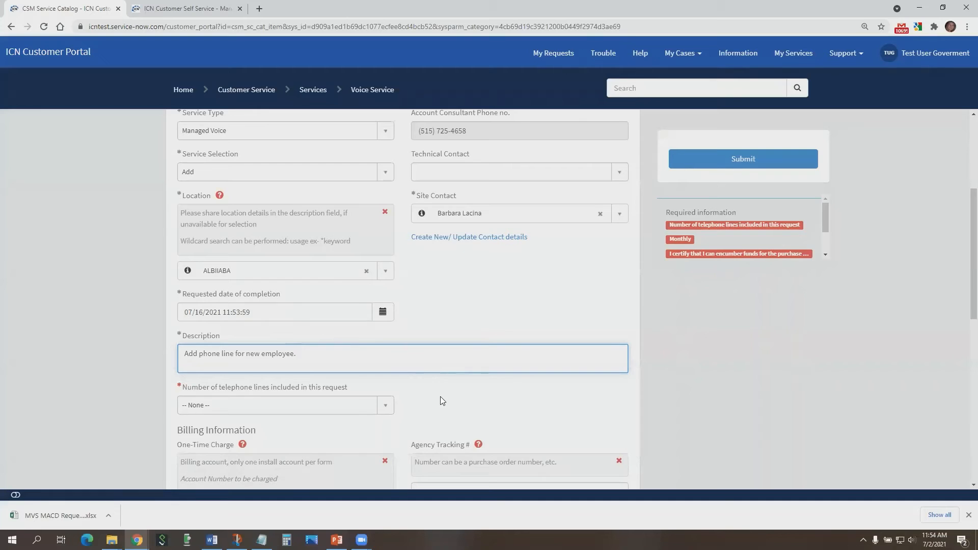
Step: Set the number of telephone lines included in this request to 1-7 lines
scroll(440, 397, "down", 1)
scroll(421, 393, "down", 1)
left_click(385, 303)
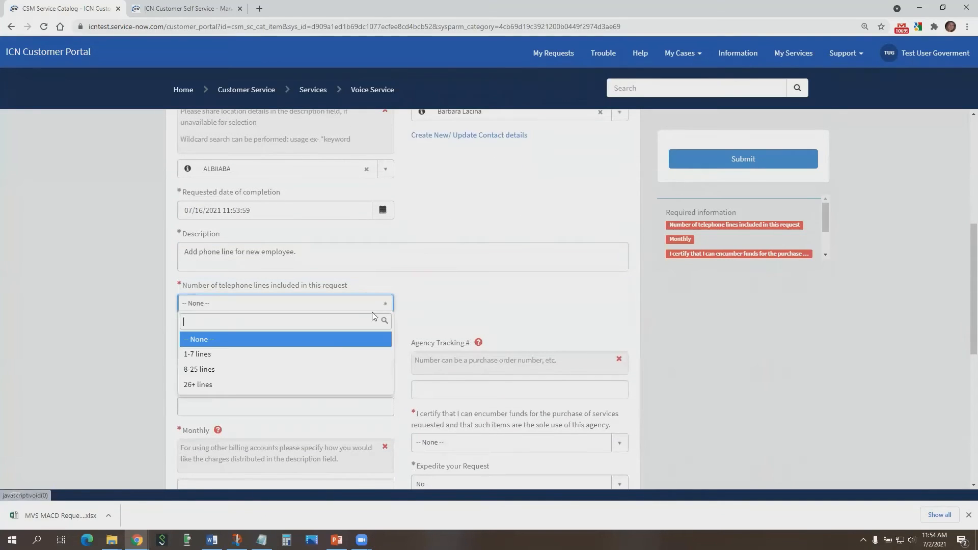
left_click(328, 354)
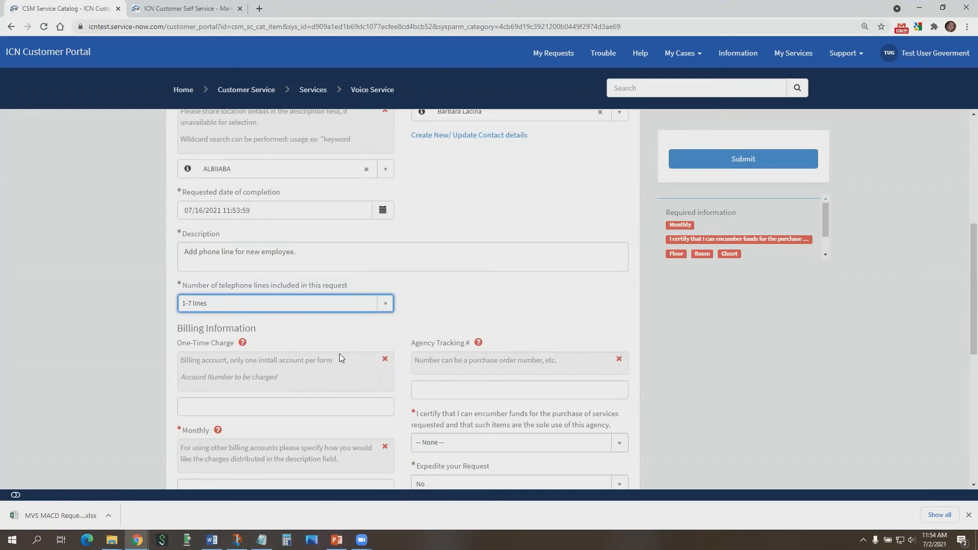
Step: Enter the parent and child billing account number for the monthly charge and set the funds certification to Yes
scroll(346, 337, "down", 2)
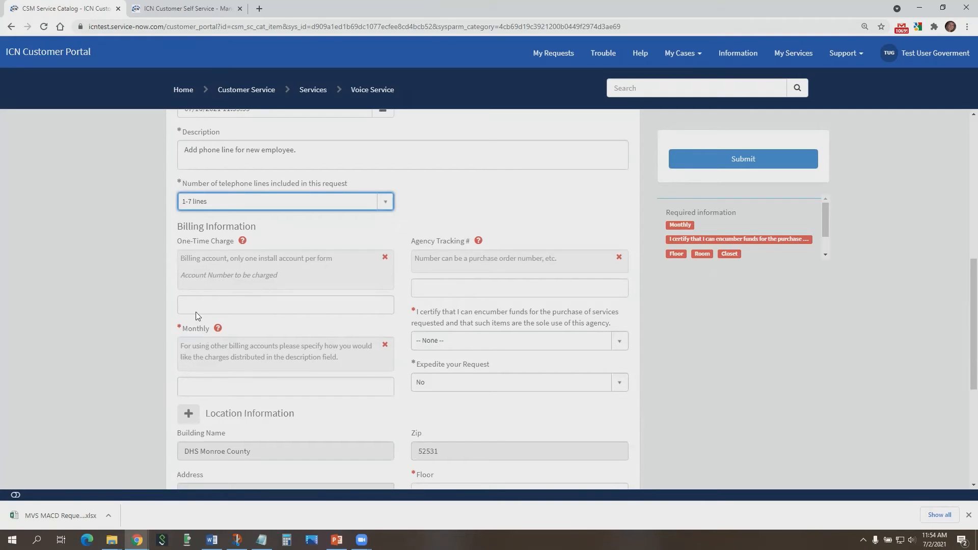
left_click(188, 390)
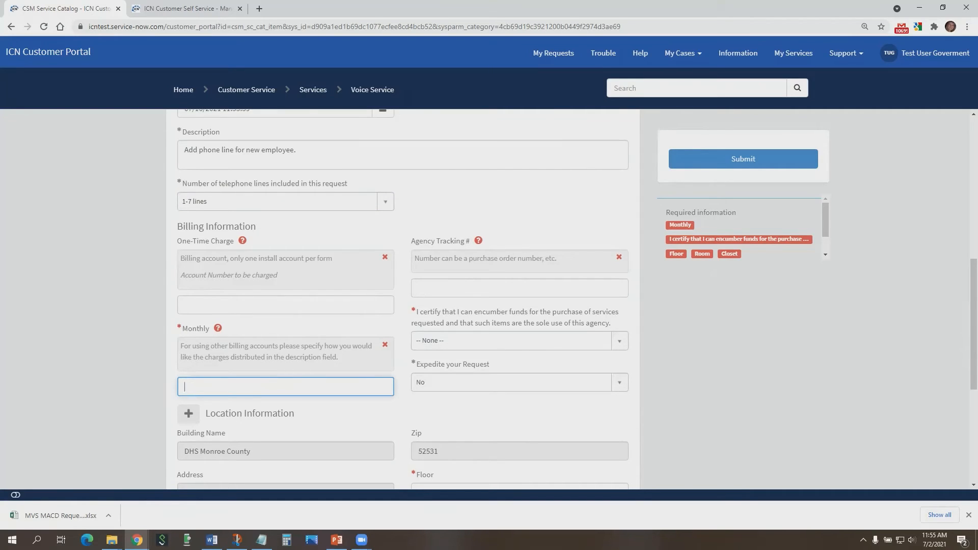
key("alt+Tab")
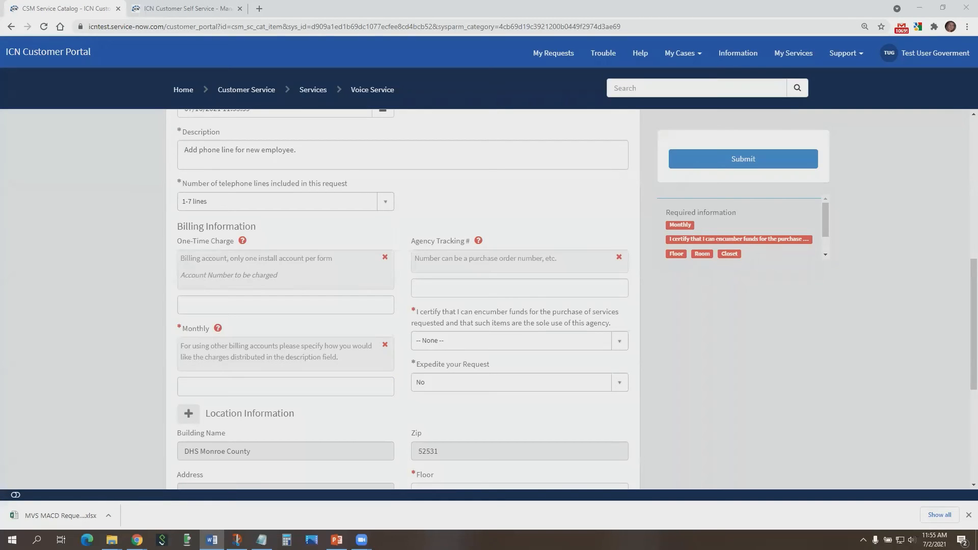
left_click(254, 382)
type("ABCD00000001")
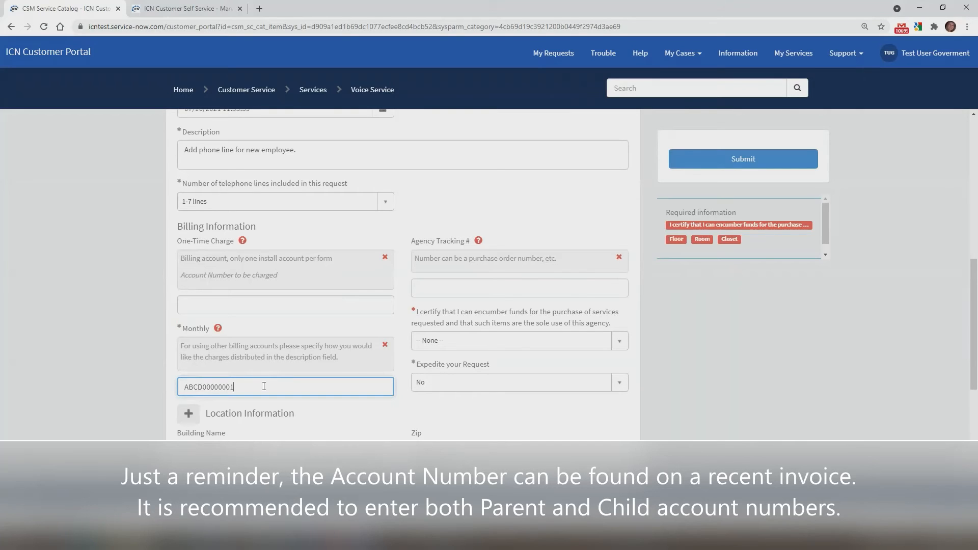
type("-001")
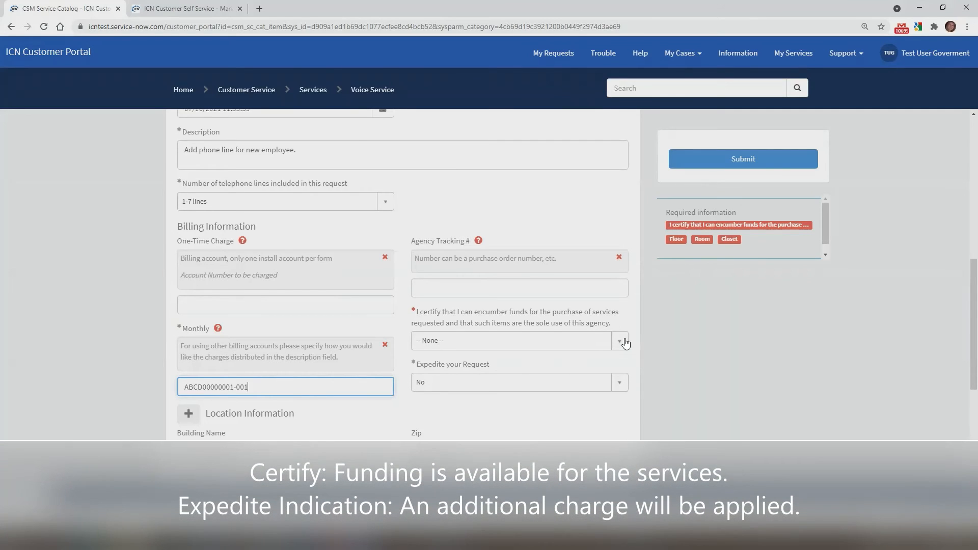
left_click(625, 341)
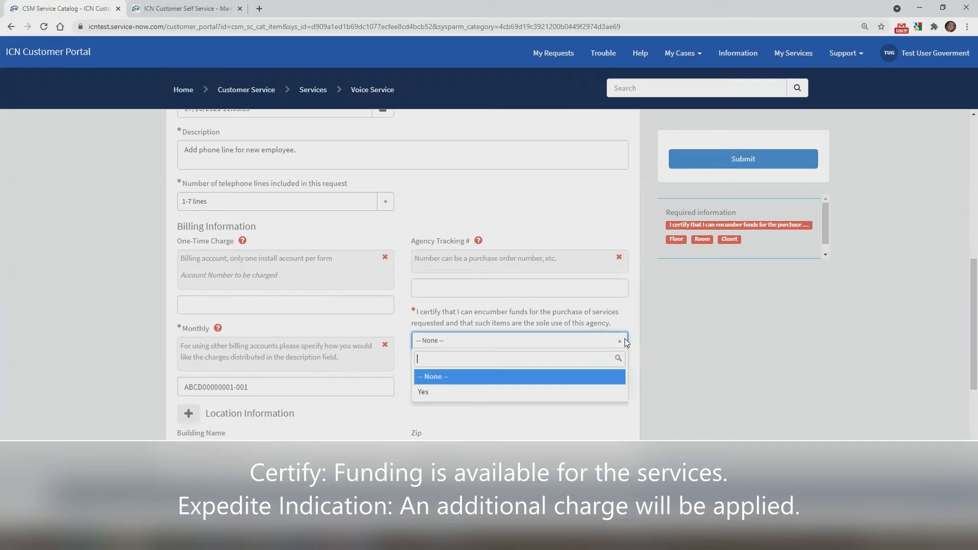
left_click(574, 396)
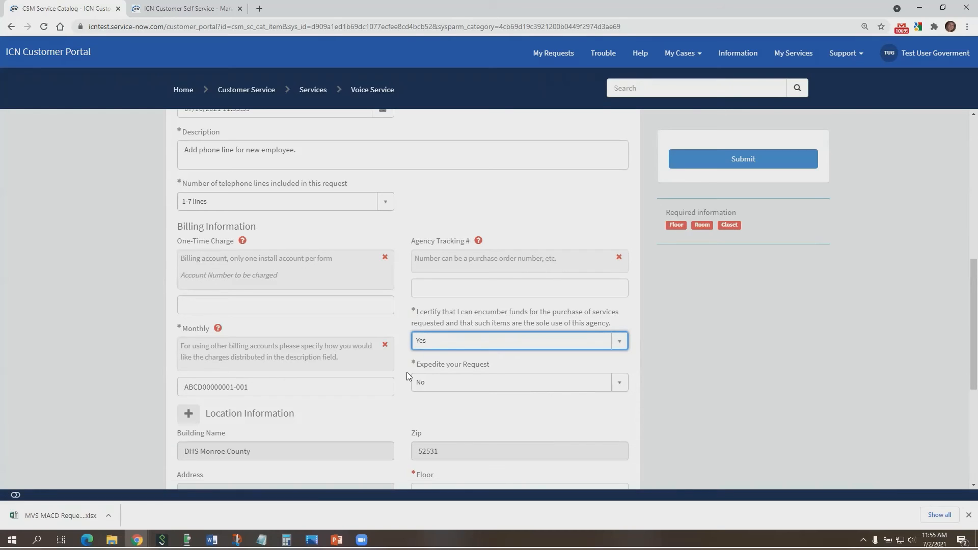
Step: Complete the request's location details with floor 1st, room A and closet NE
scroll(421, 406, "down", 2)
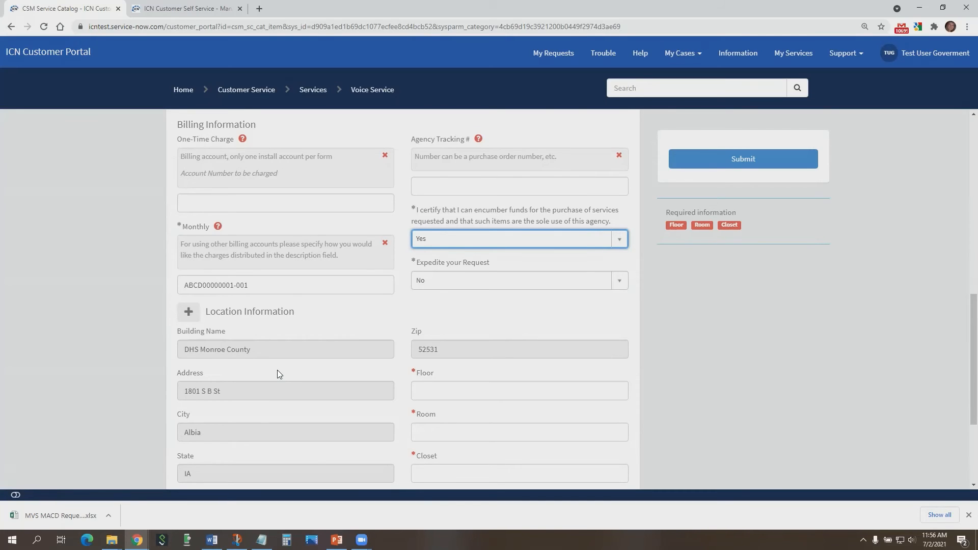
scroll(279, 369, "down", 1)
left_click(441, 339)
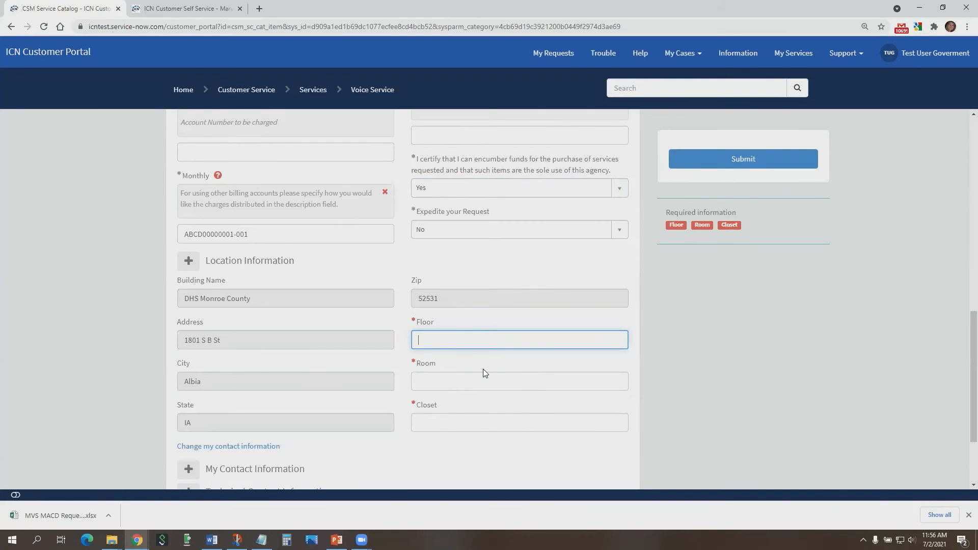
type("1st")
left_click(458, 382)
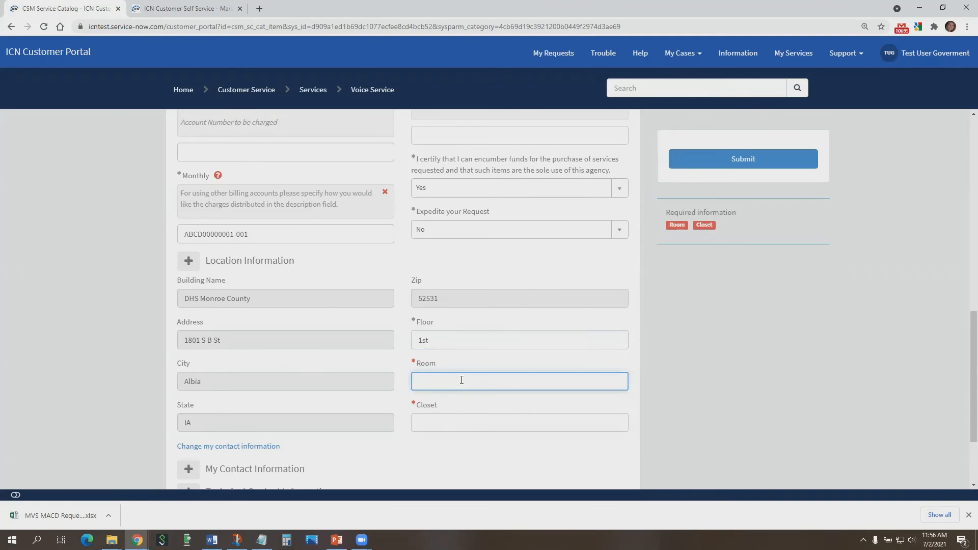
type("A")
left_click(472, 426)
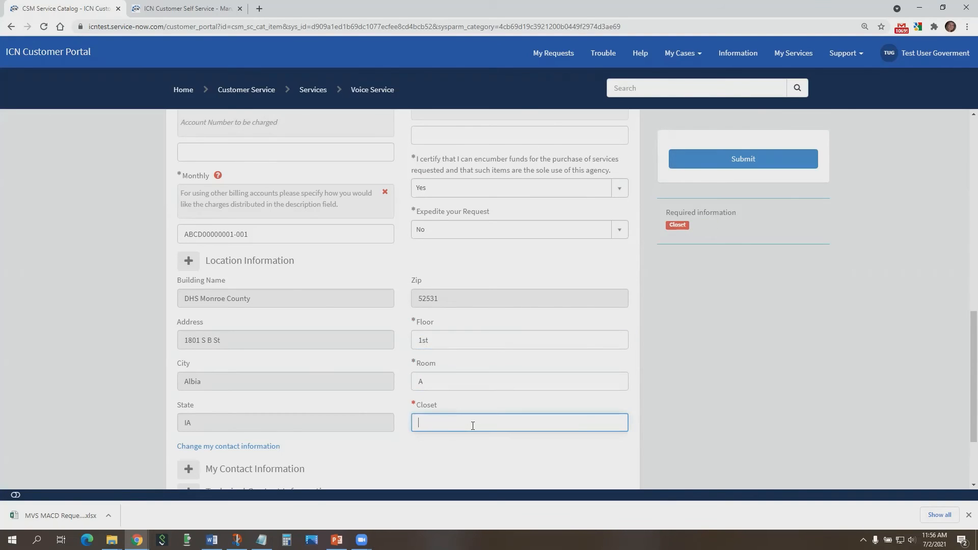
type("NE")
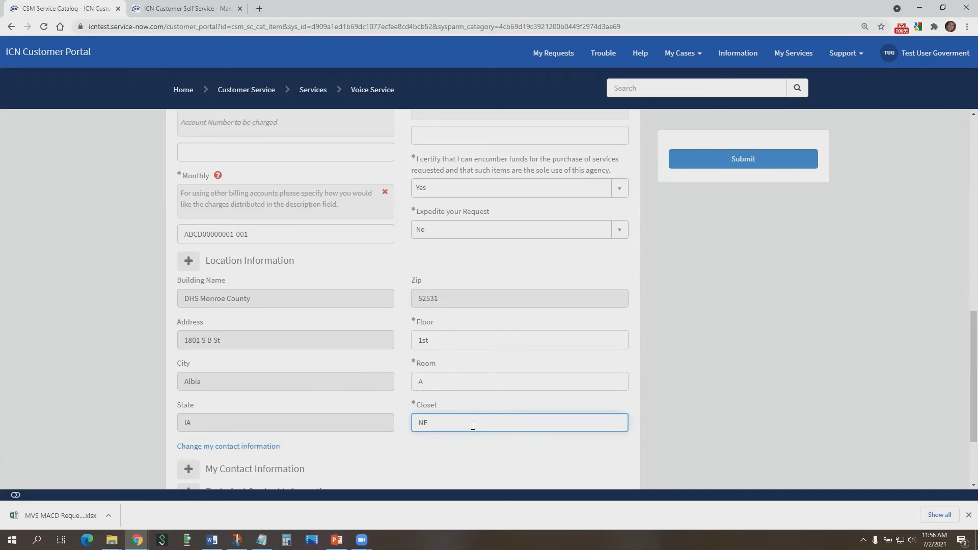
scroll(495, 442, "down", 1)
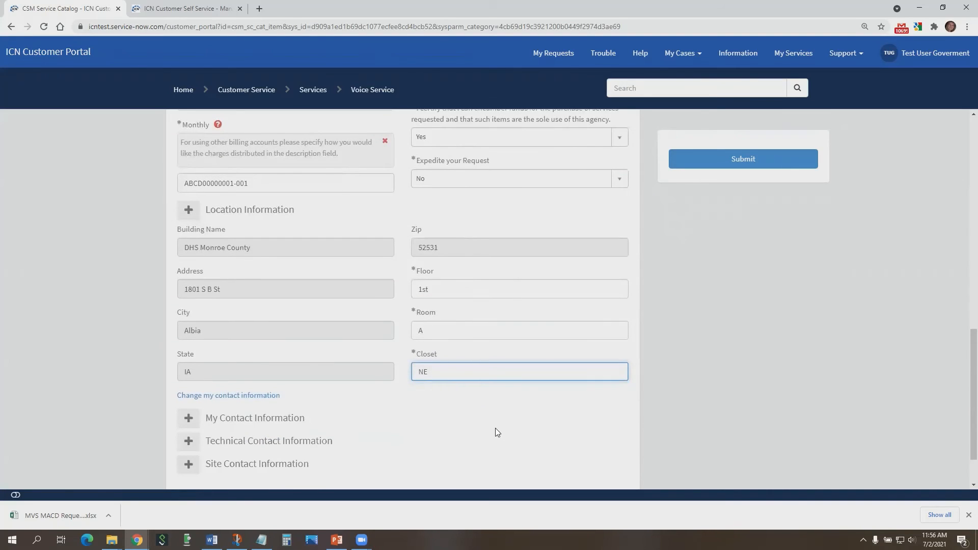
scroll(520, 410, "up", 1)
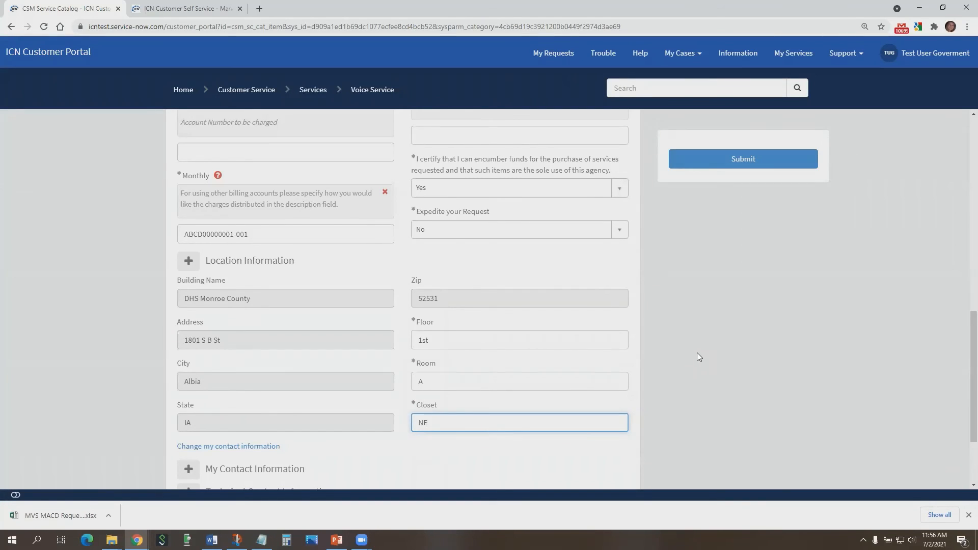
Step: Attach the file MVS MACD Request Form 022521 (2).xlsx from the Desktop to the voice service request
scroll(710, 355, "down", 2)
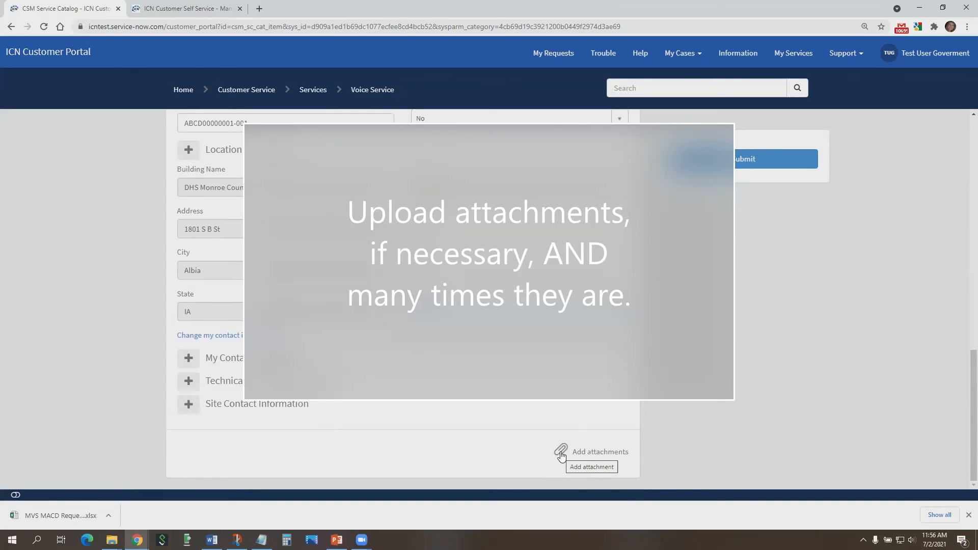
left_click(561, 454)
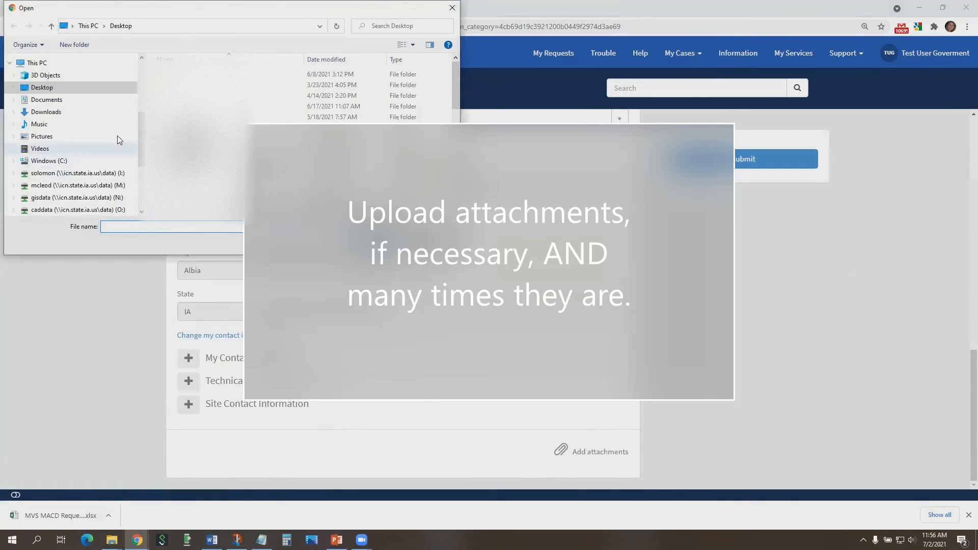
scroll(300, 95, "down", 5)
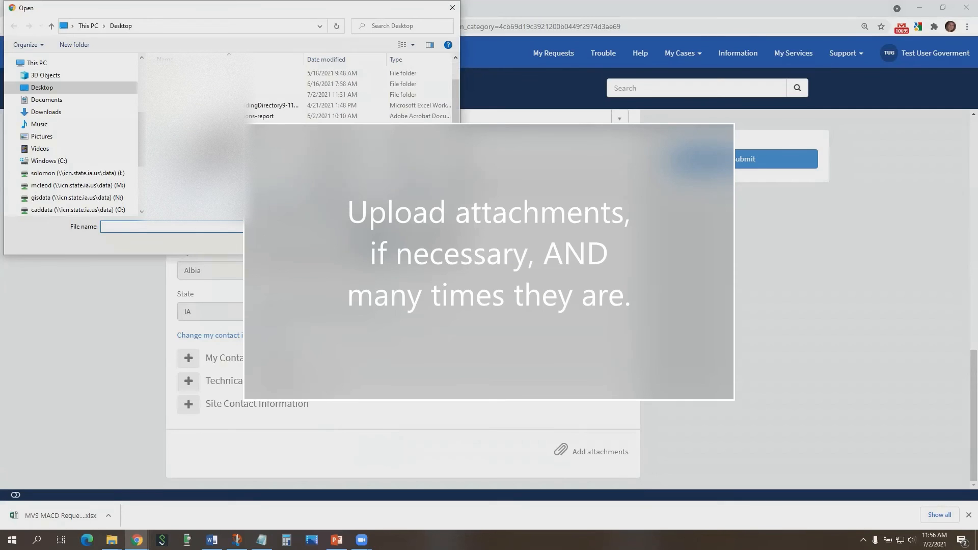
scroll(301, 94, "down", 3)
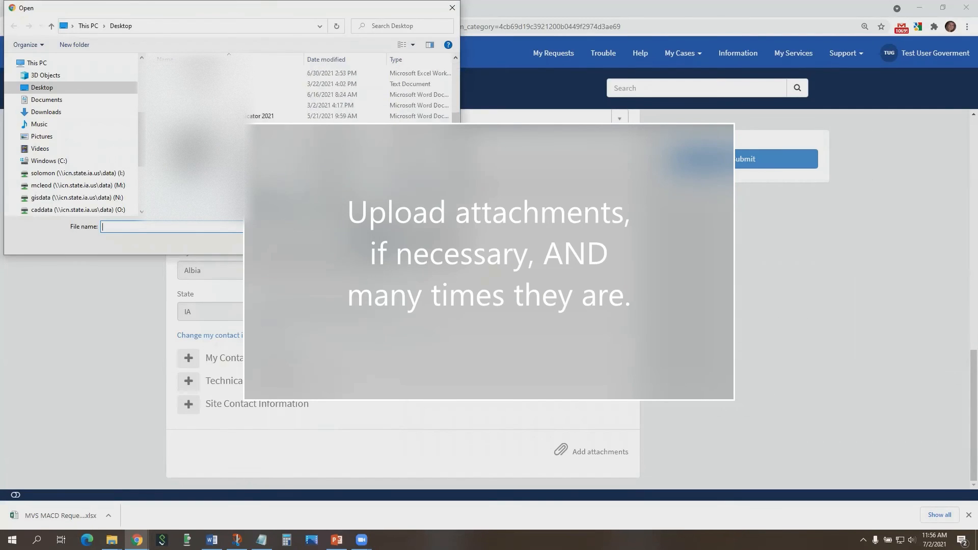
scroll(300, 94, "down", 3)
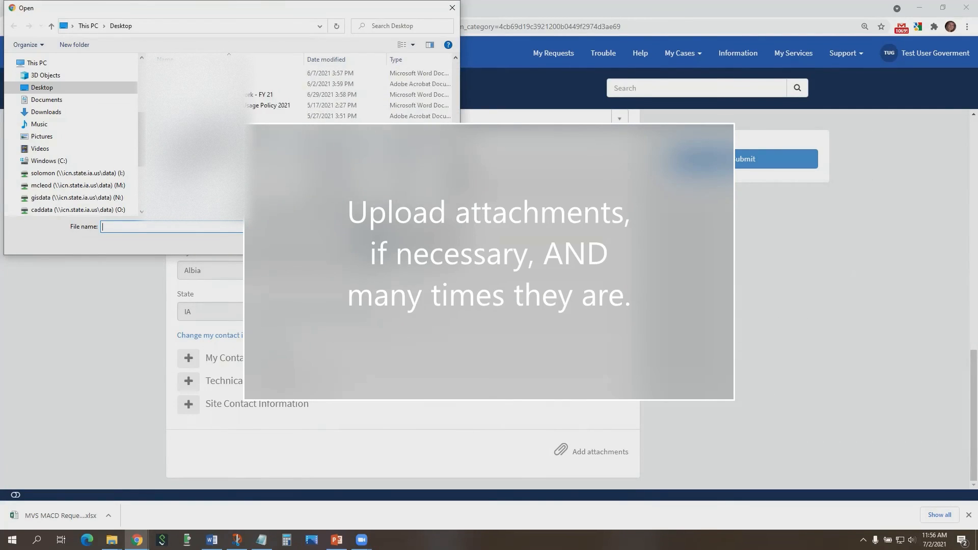
double_click(203, 148)
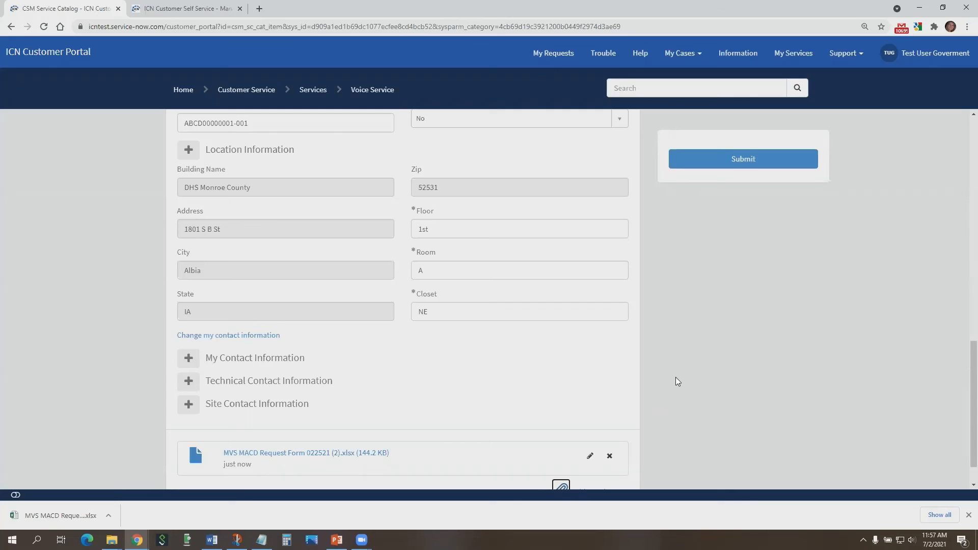
Step: Submit the completed Voice Service request and dismiss the submission notice
scroll(676, 377, "up", 8)
scroll(688, 354, "up", 5)
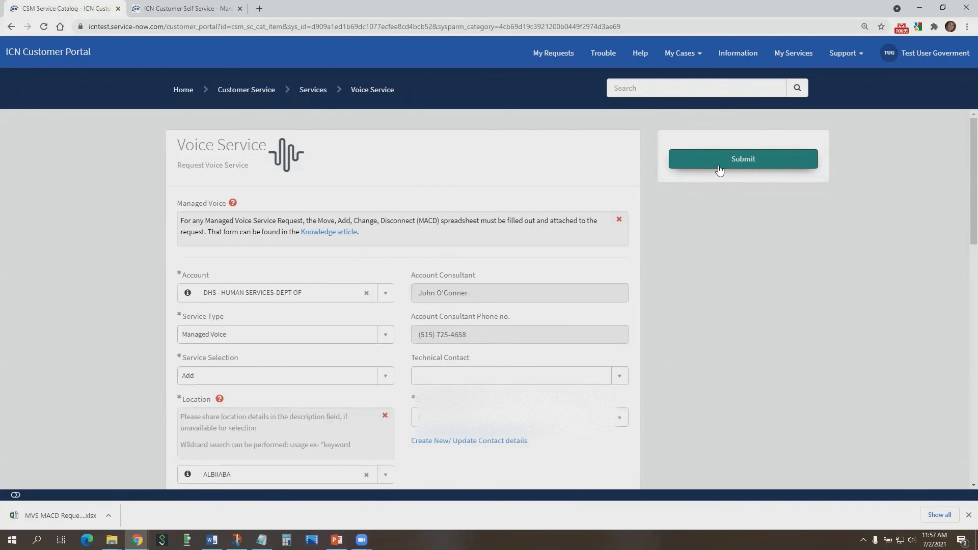
left_click(720, 169)
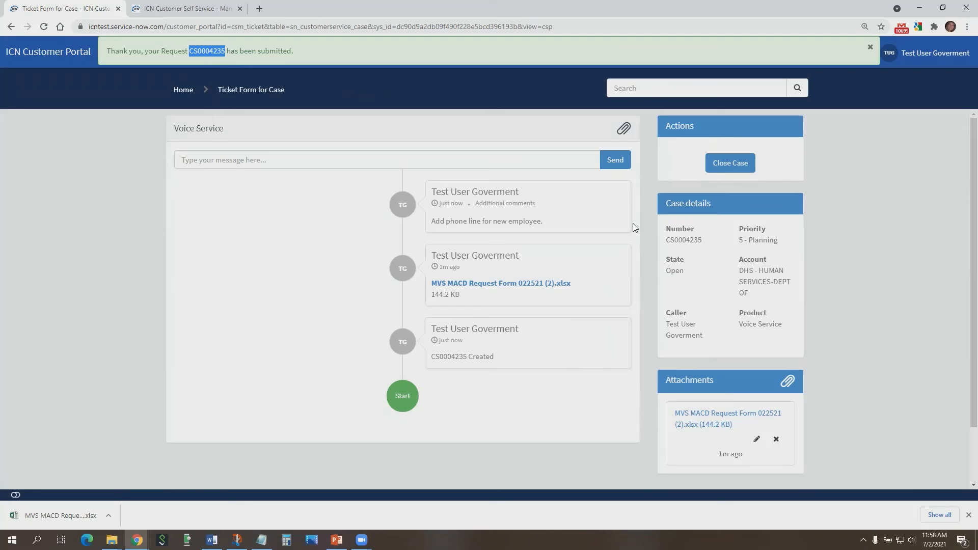
left_click(872, 50)
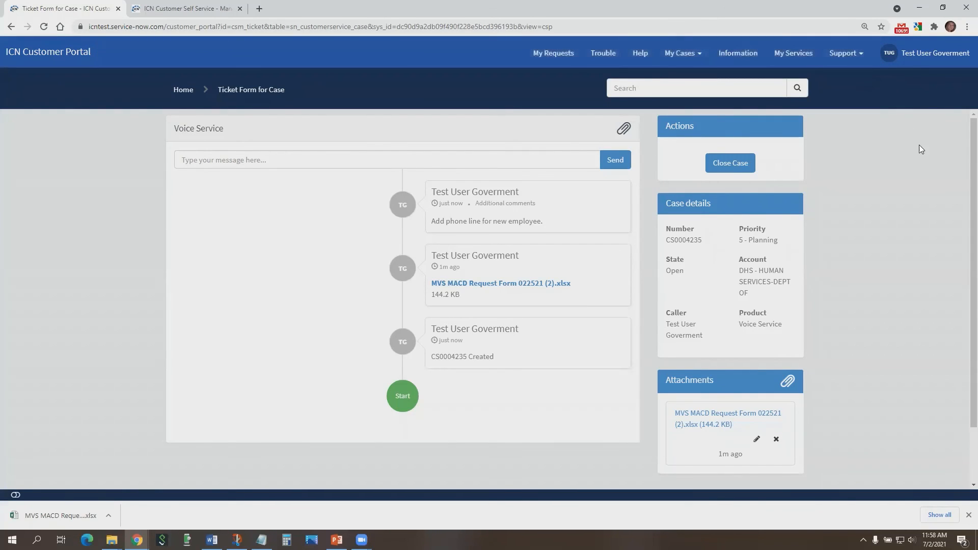